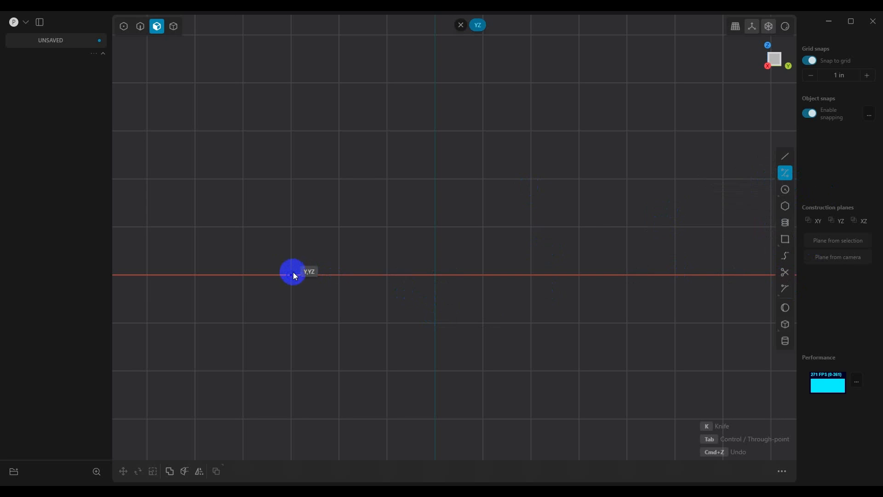
- Draw a four-point control curve on the YZ plane, 8 in wide on the horizontal axis, with its middle two points 1 in high
click(243, 275)
click(339, 226)
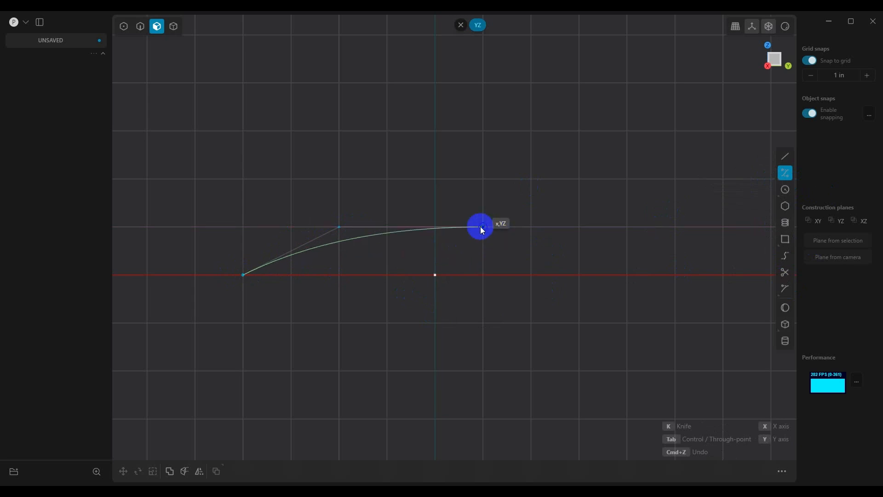
click(531, 227)
click(630, 274)
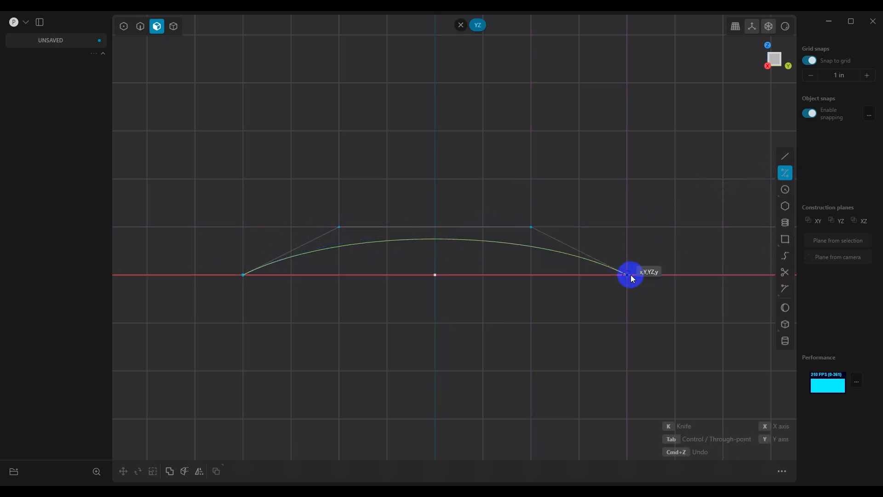
key(Return)
- Duplicate the arched curve and move the copy 6 in along X
middle_drag(601, 348, 398, 191)
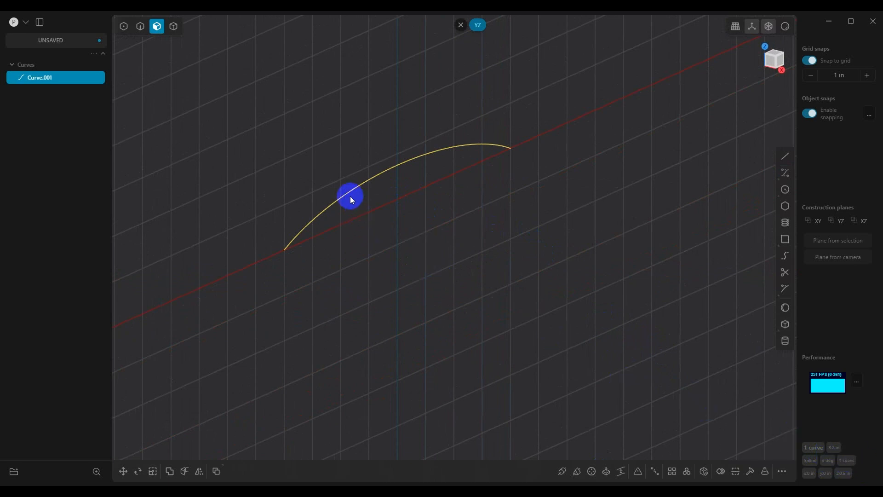
key(ctrl+d)
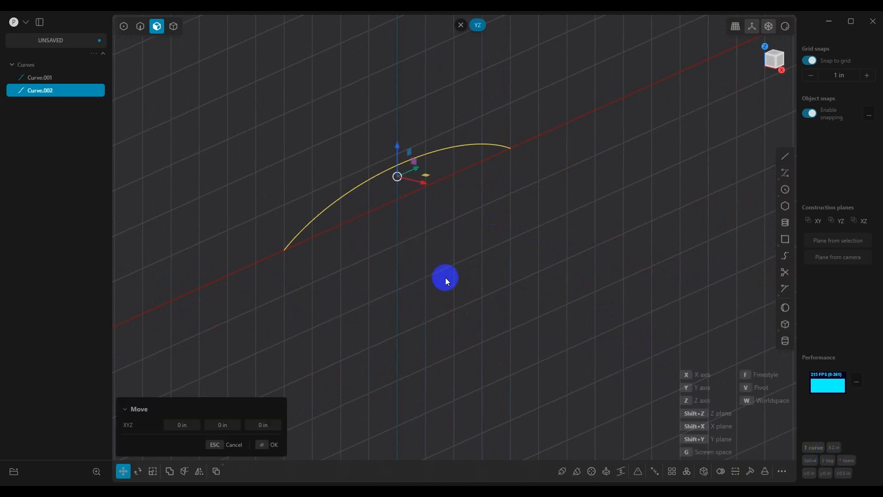
drag(425, 185, 648, 242)
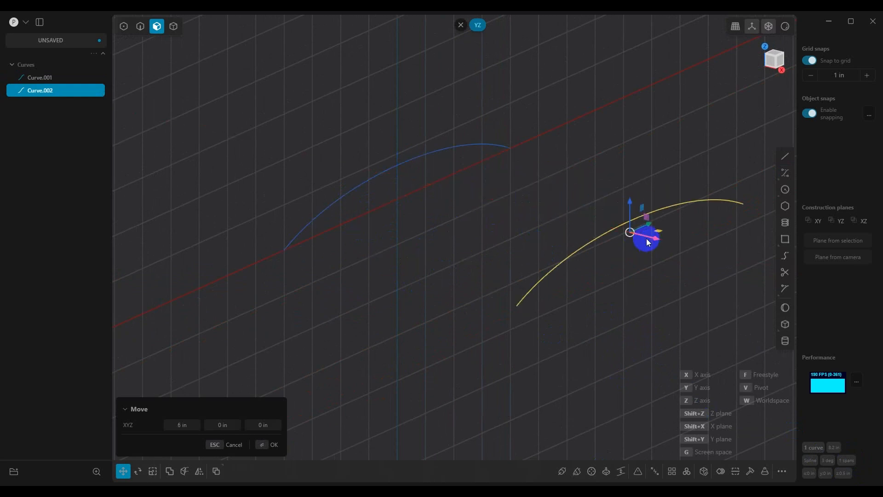
click(273, 445)
- From the top view, connect the two arches' positive-Y ends with a straight control curve, placing points every 2 in
middle_drag(374, 411, 377, 304)
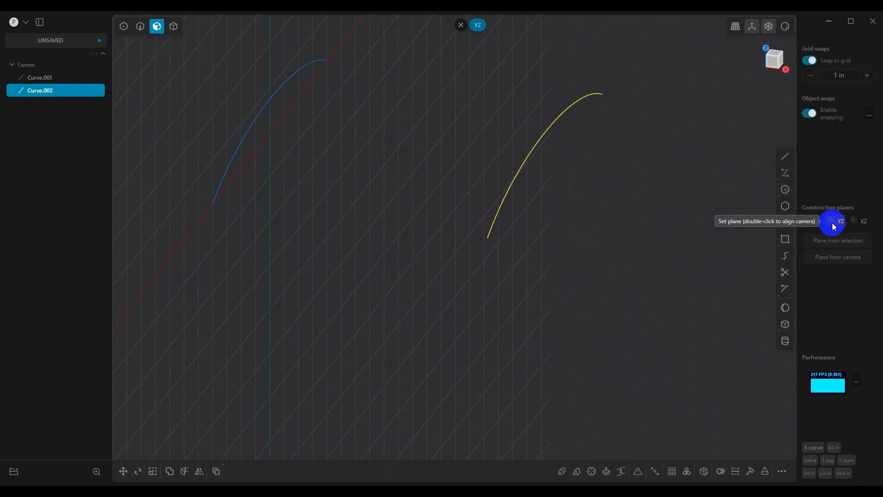
click(765, 48)
shift+middle_drag(644, 351, 642, 160)
scroll(642, 161, down, 4)
shift+middle_drag(628, 203, 602, 189)
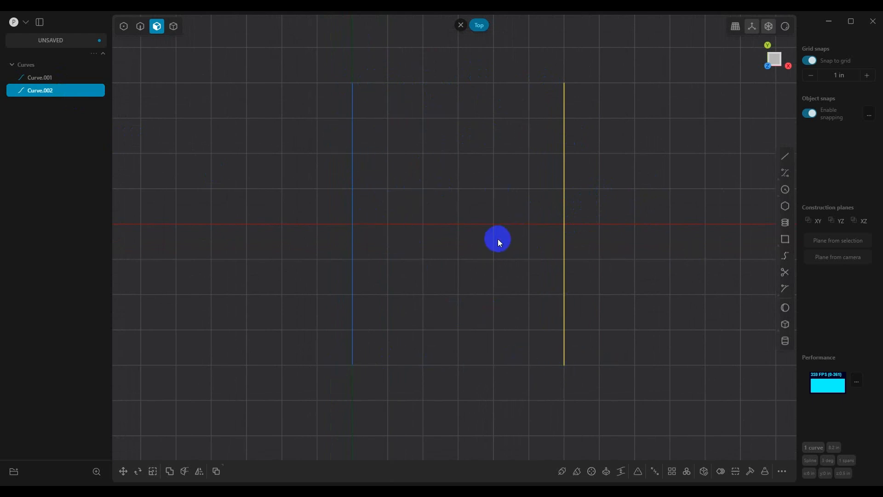
click(785, 173)
click(353, 83)
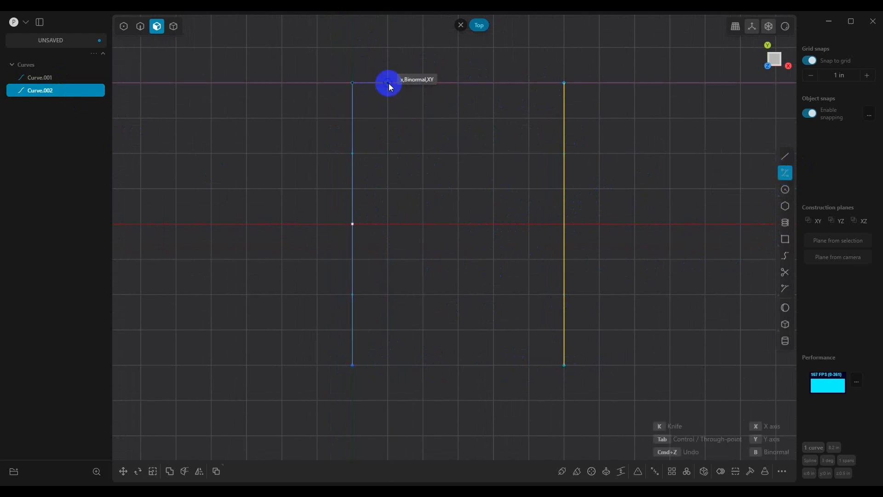
click(564, 83)
key(Return)
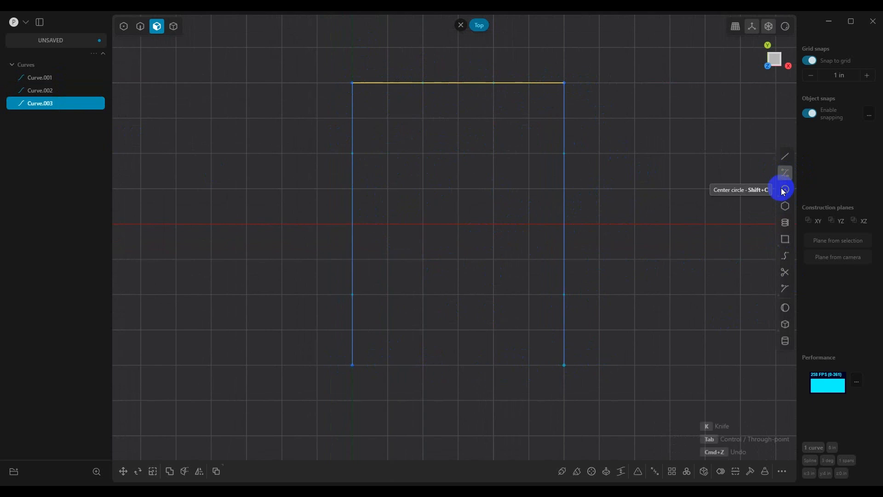
- Connect the two arches' negative-Y ends with a matching straight control curve to close the four-sided outline
click(786, 173)
click(353, 364)
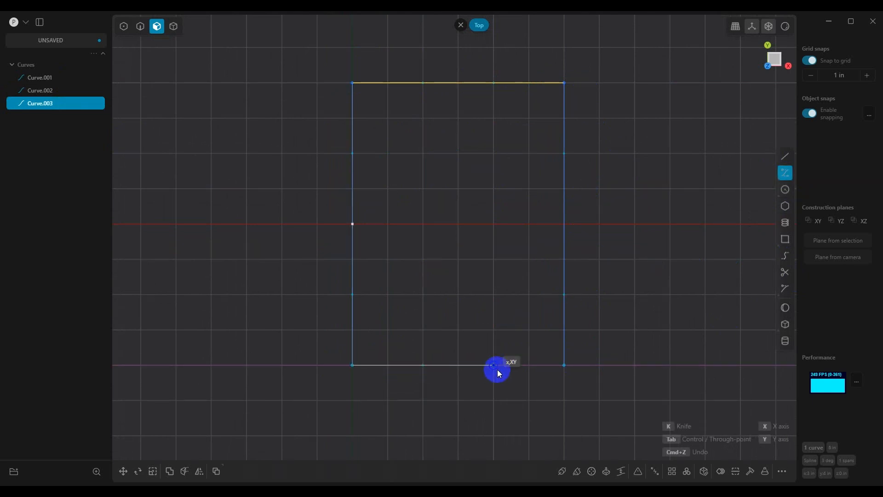
click(565, 367)
key(Return)
- Move the inner control points of both connecting curves nearest the duplicated arch by -1 in along Z
middle_drag(556, 380, 460, 322)
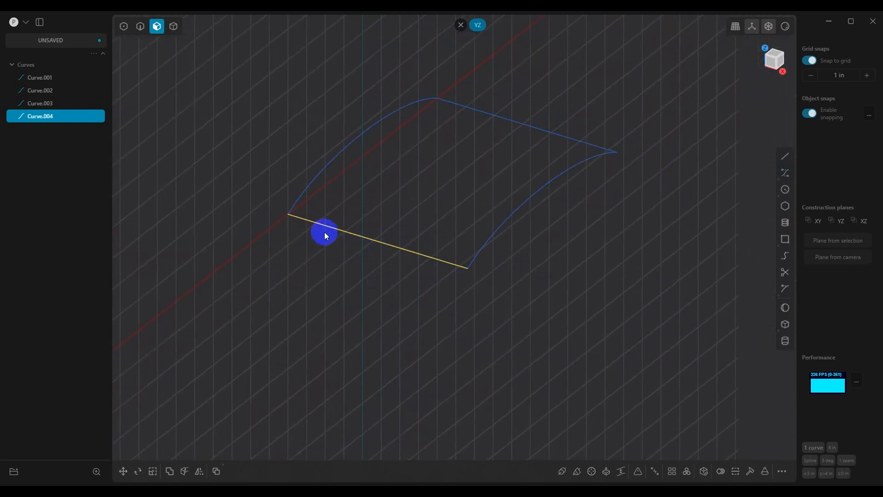
middle_drag(389, 244, 402, 274)
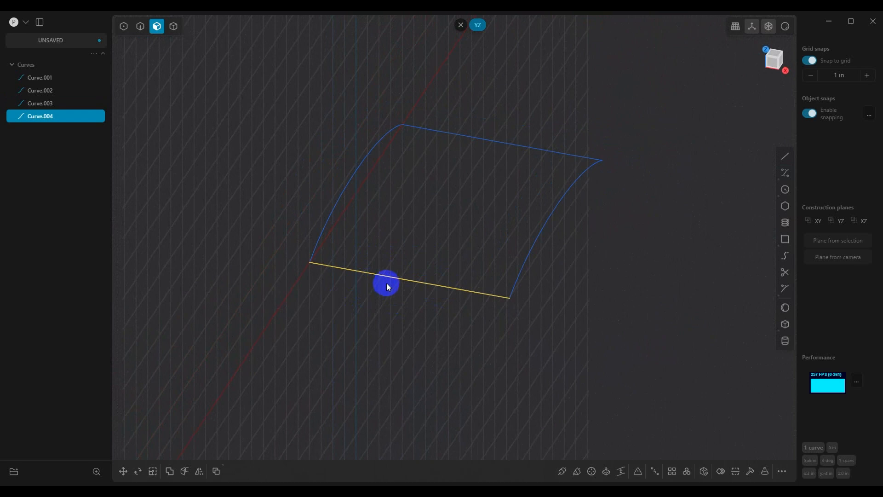
click(123, 26)
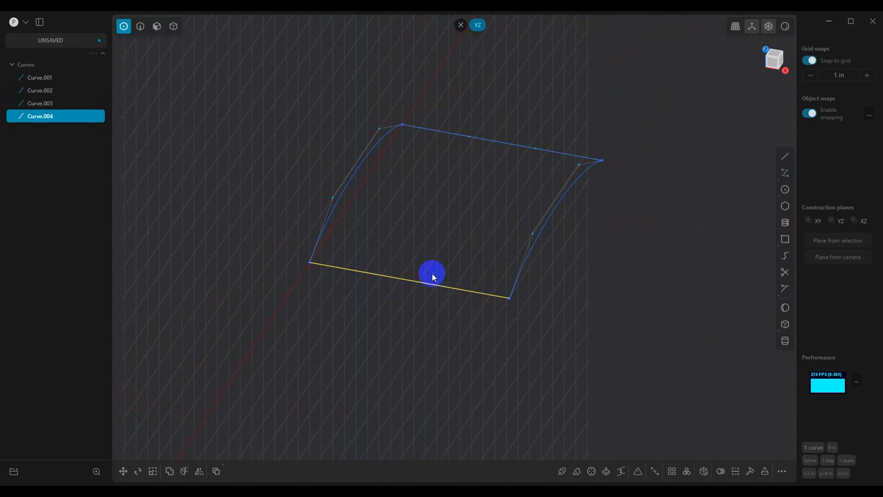
click(477, 303)
click(536, 148)
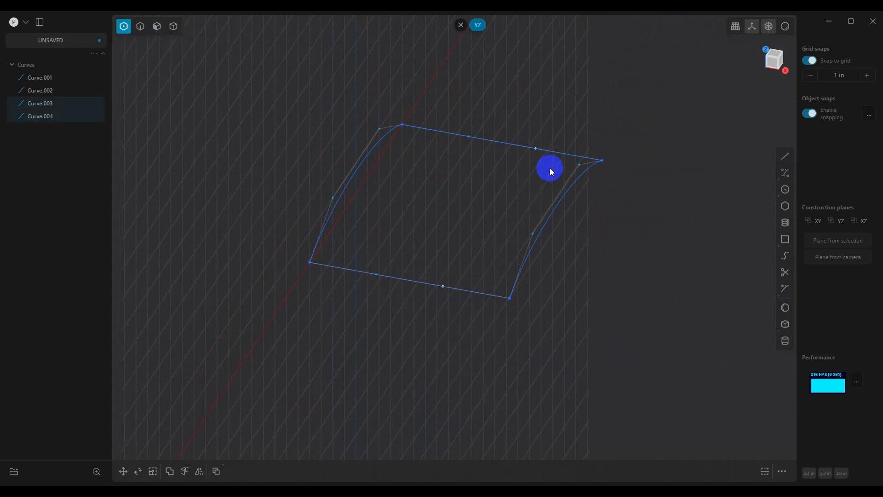
key(g)
drag(491, 192, 490, 207)
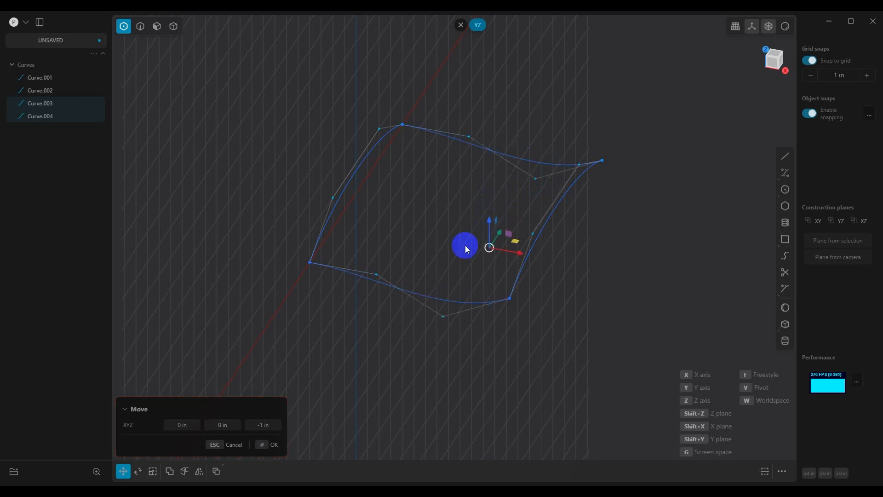
click(266, 443)
- Move the inner control points of both connecting curves nearest the original arch up 2 in along Z
drag(371, 252, 406, 318)
shift+drag(452, 109, 487, 174)
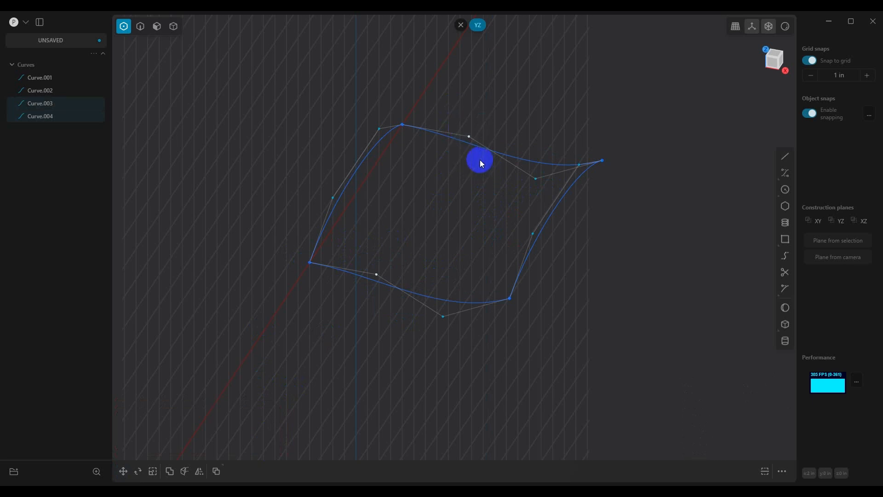
key(g)
drag(422, 176, 402, 130)
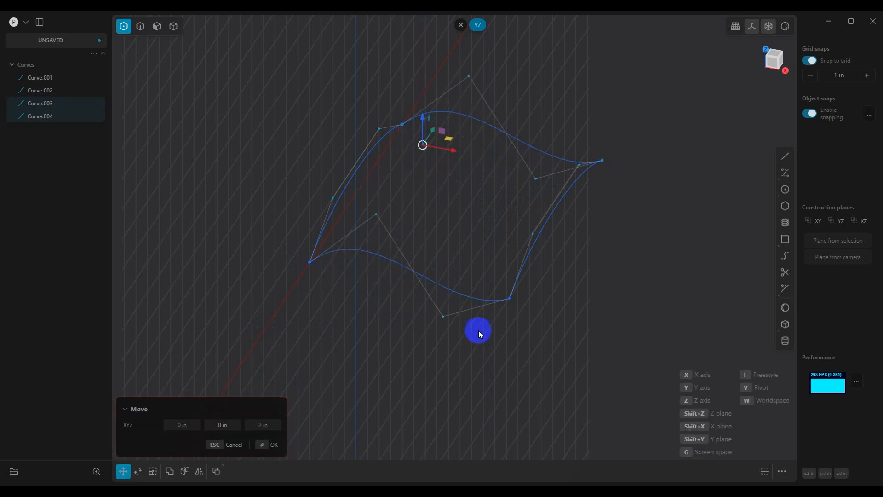
click(274, 444)
- Fill the outline formed by all four curves with a Patch hole surface at 0.000010 tolerance
middle_drag(306, 418, 427, 323)
shift+middle_drag(485, 242, 441, 274)
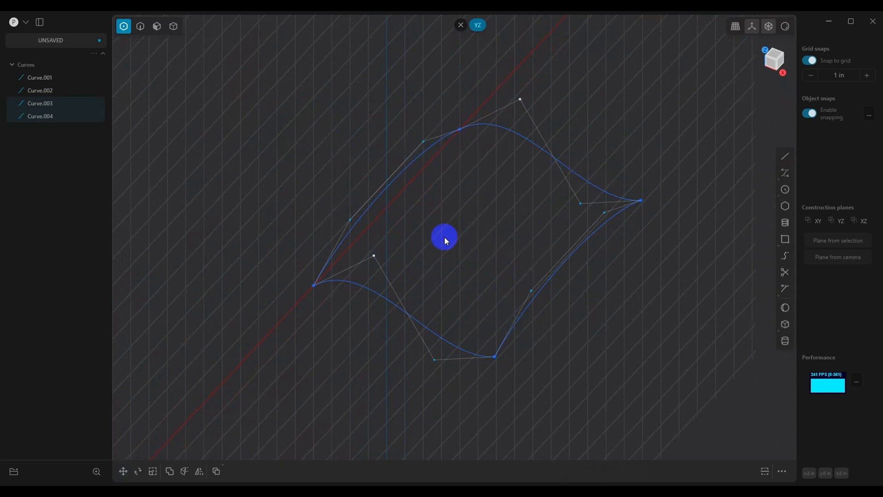
click(140, 26)
drag(276, 98, 662, 369)
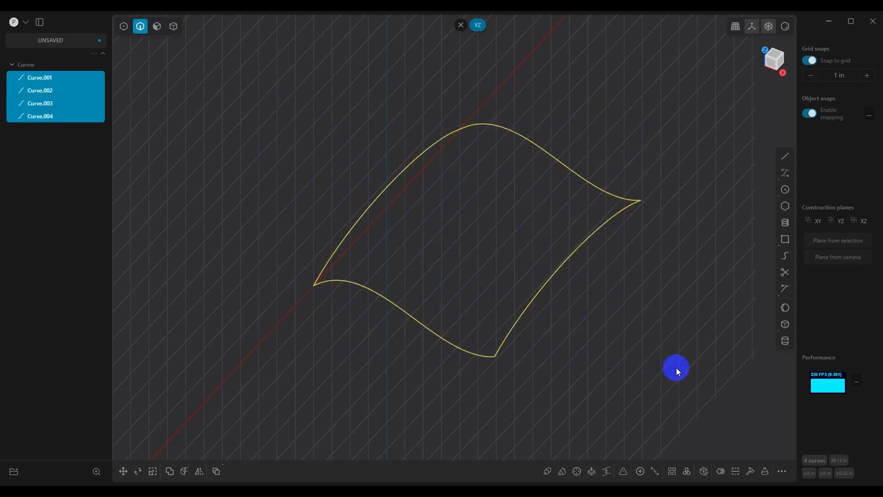
key(shift+p)
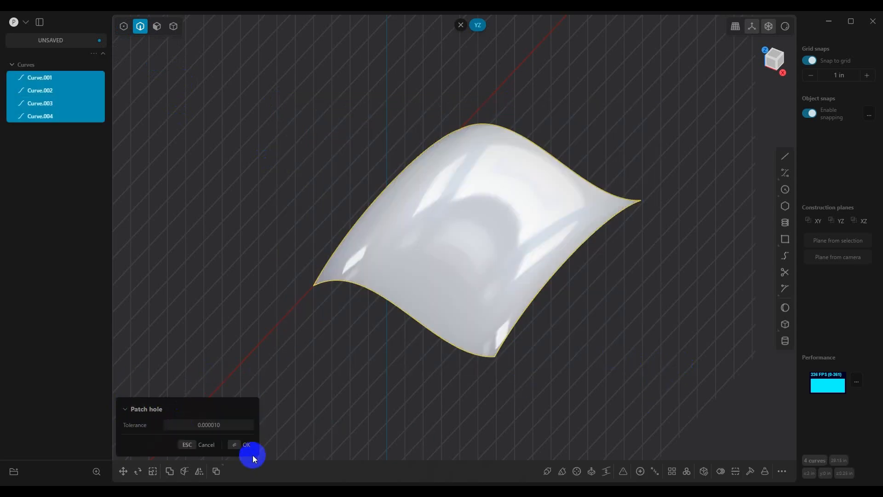
click(244, 443)
middle_drag(518, 422, 491, 244)
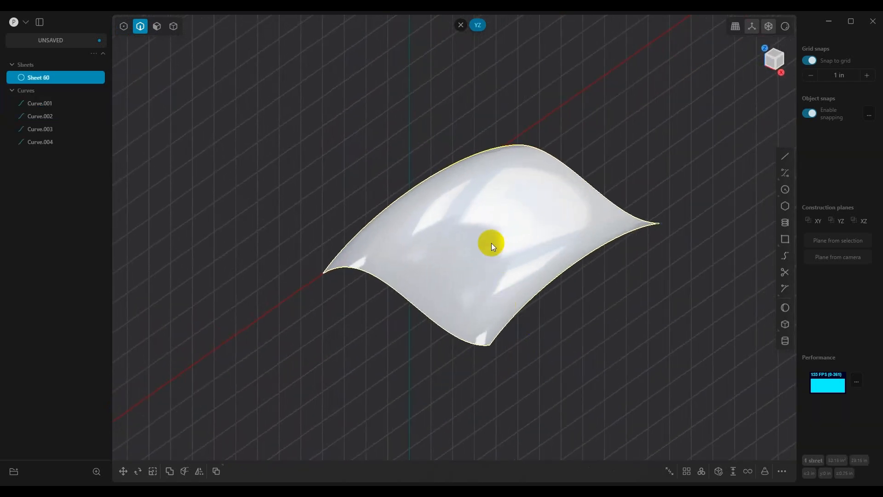
- Select the patch's face and review its surface type, degree and span information
click(157, 26)
click(520, 261)
middle_drag(520, 261, 824, 464)
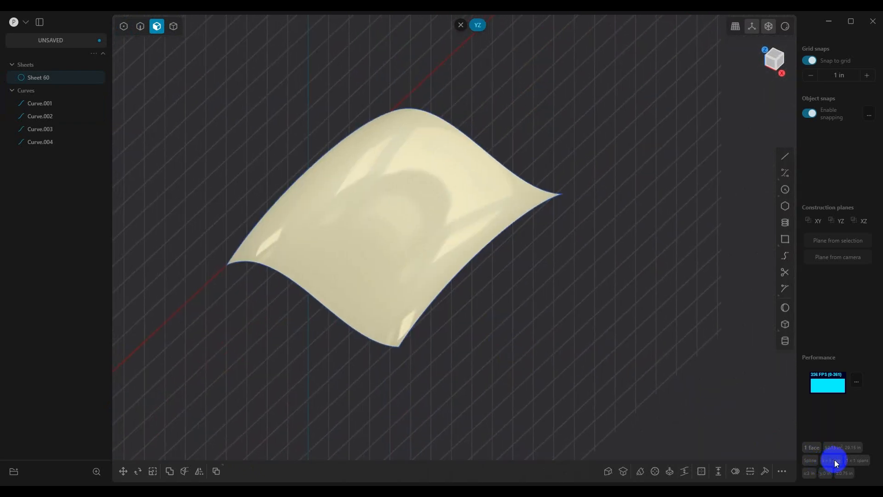
middle_drag(857, 460, 461, 306)
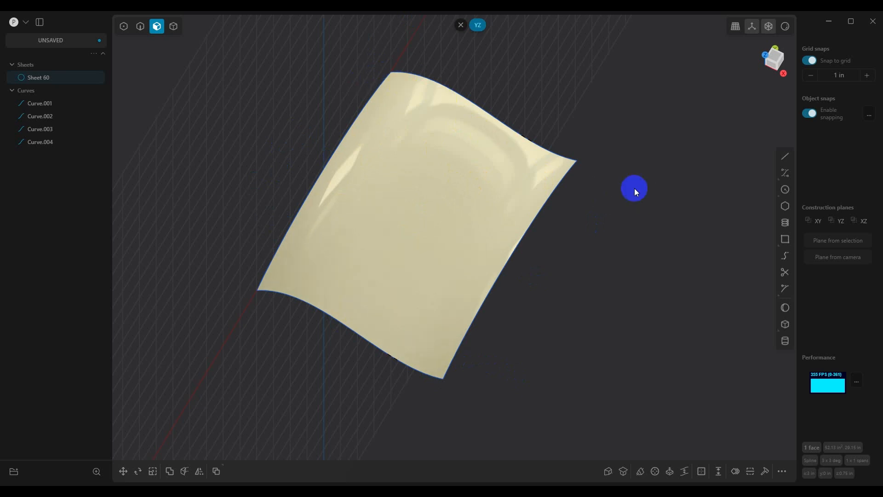
- Examine the surface's smoothness with horizontal zebra-stripe shading and return to the glossy light-gray shading
right_drag(569, 254, 582, 273)
middle_drag(470, 262, 466, 244)
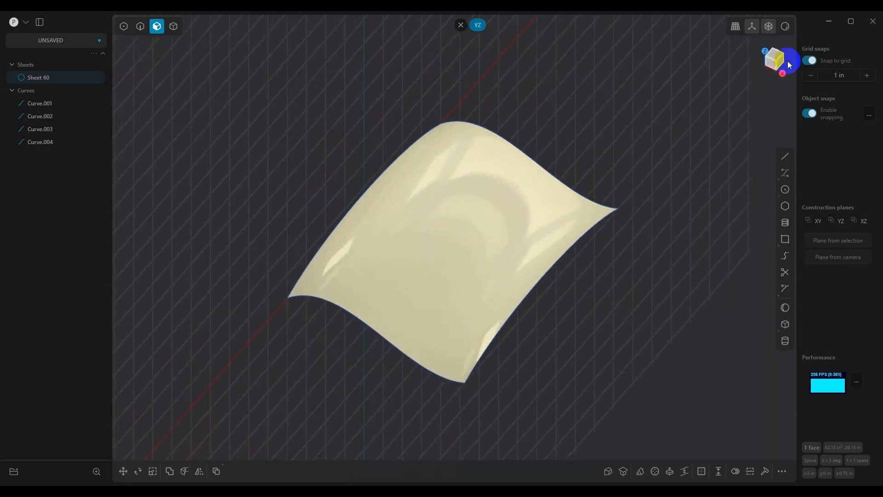
click(785, 26)
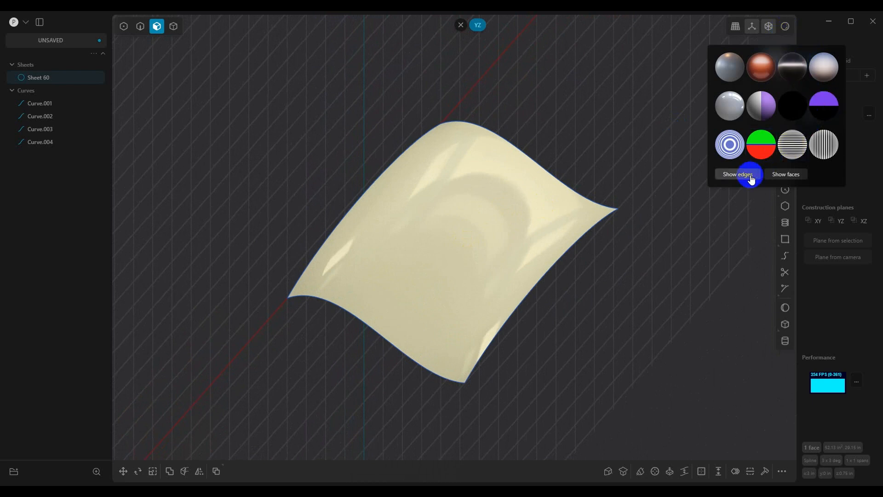
click(793, 150)
mouse_move(594, 295)
right_down()
mouse_move(574, 310)
mouse_move(586, 283)
right_up()
middle_drag(587, 283, 593, 272)
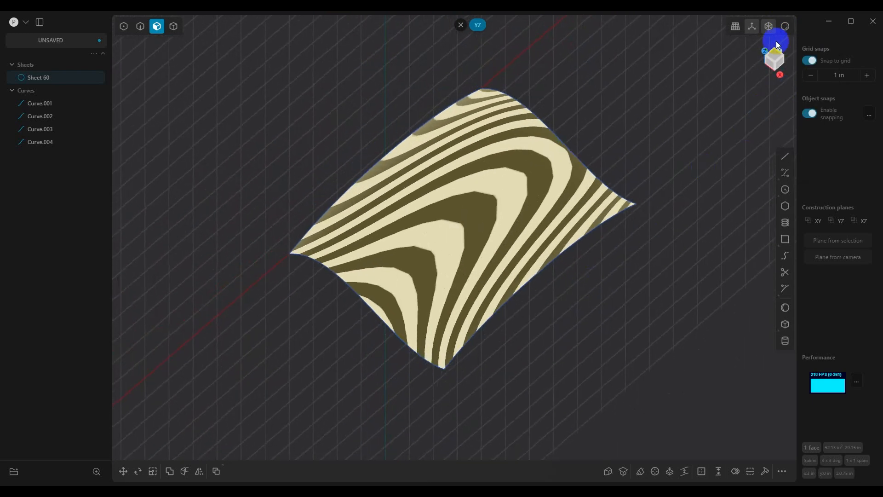
click(784, 29)
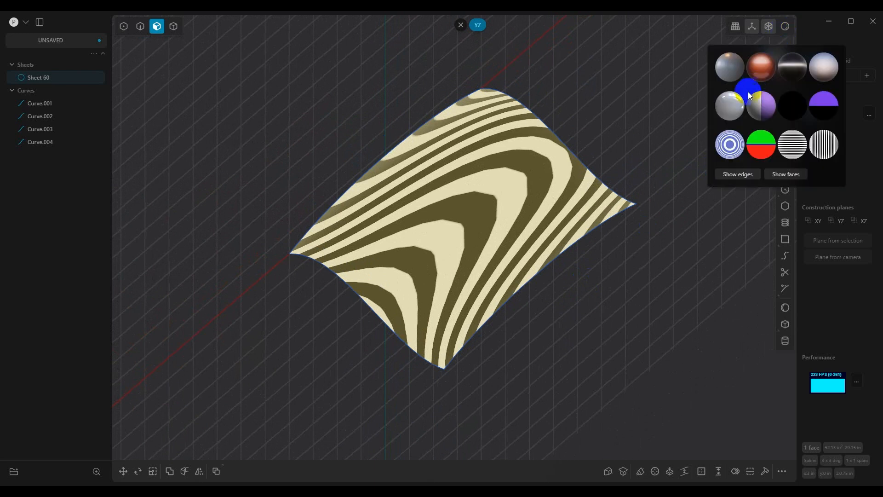
click(730, 106)
- Apply Raise Degree to the selected patch face to bring it to degree 4 x 4
right_drag(598, 193, 463, 253)
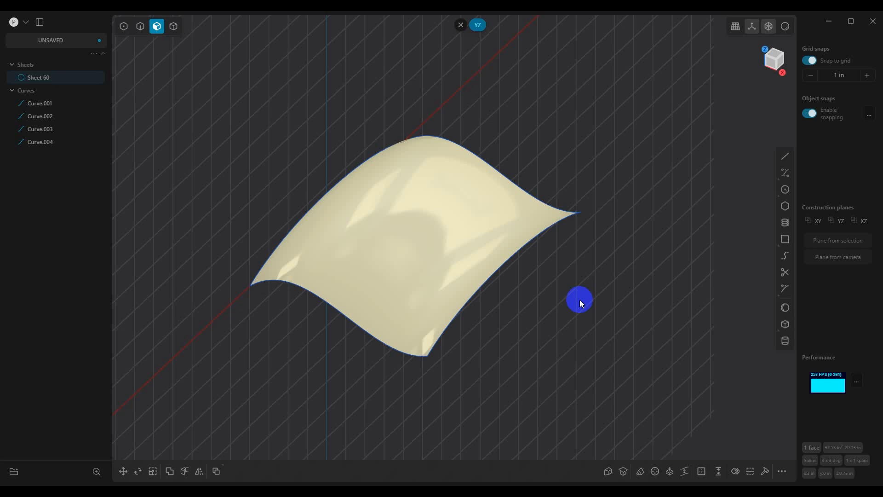
text(f)
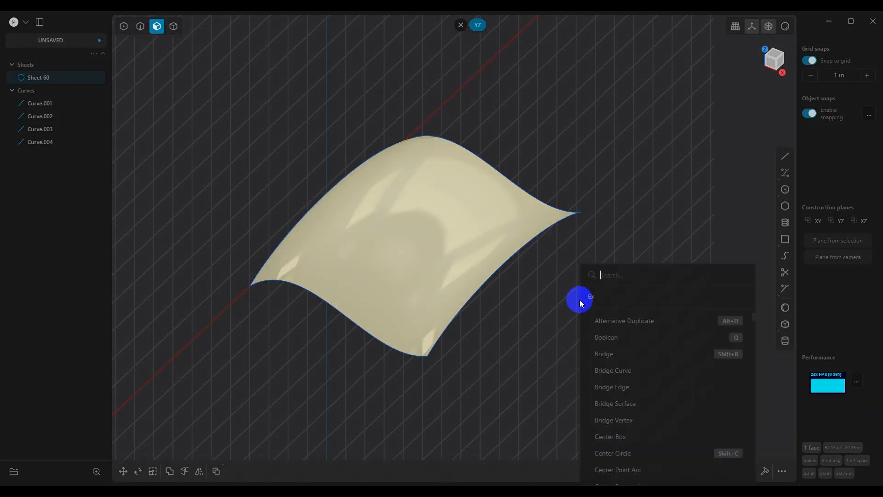
text(raise)
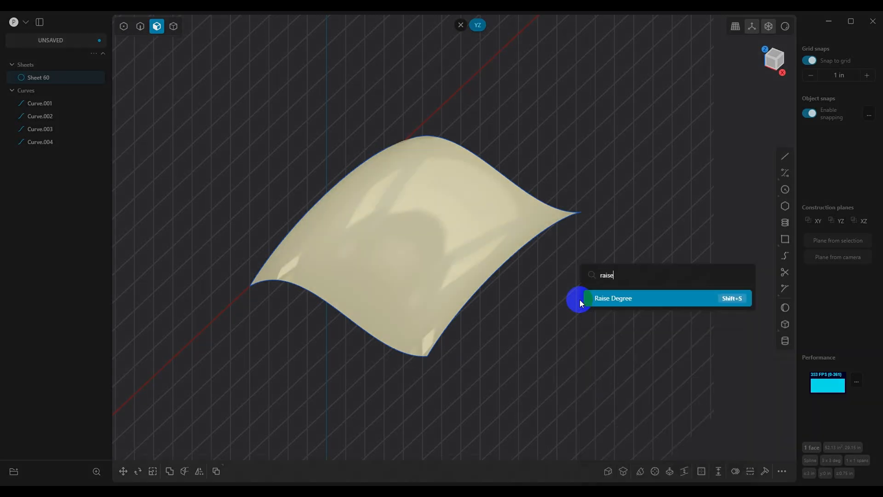
click(615, 299)
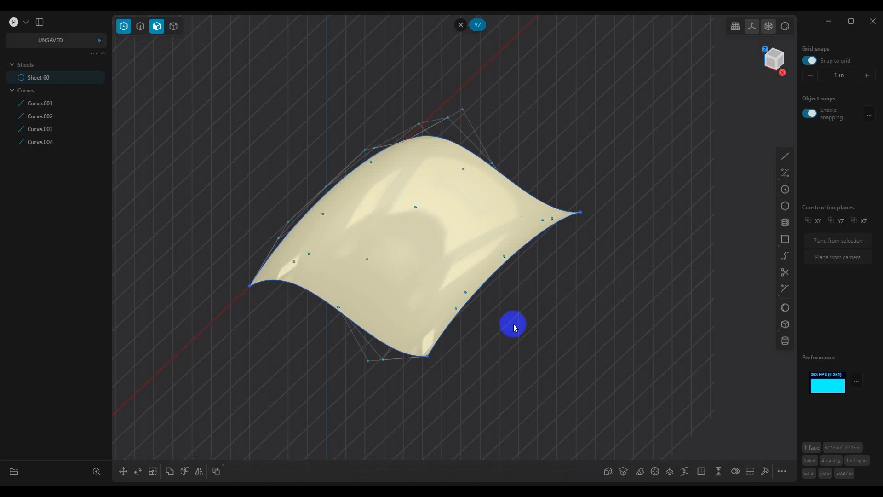
- Hide the four boundary curves so that only the sheet and its control points remain displayed
click(73, 103)
click(73, 116)
click(73, 129)
click(73, 142)
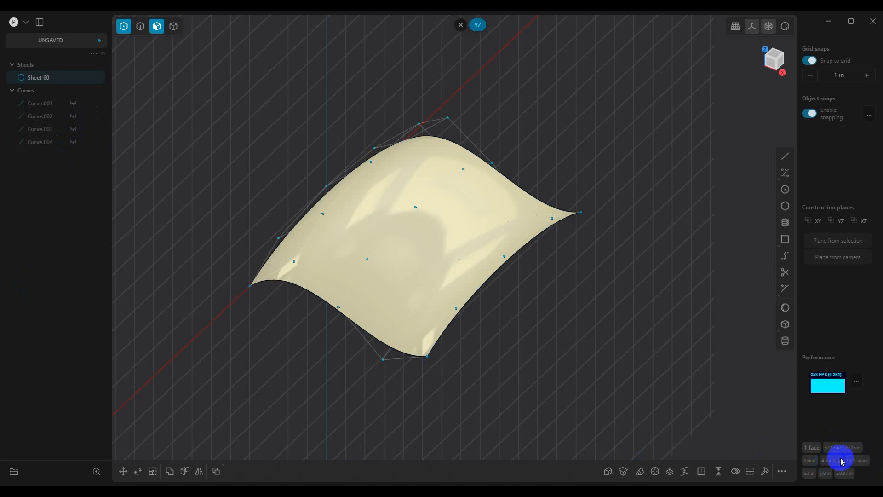
- Raise the degree of the patch face once more, to 5 x 5, for a denser grid of control points
middle_drag(532, 351, 542, 311)
mouse_move(568, 306)
middle_down()
mouse_move(594, 305)
mouse_move(561, 304)
middle_up()
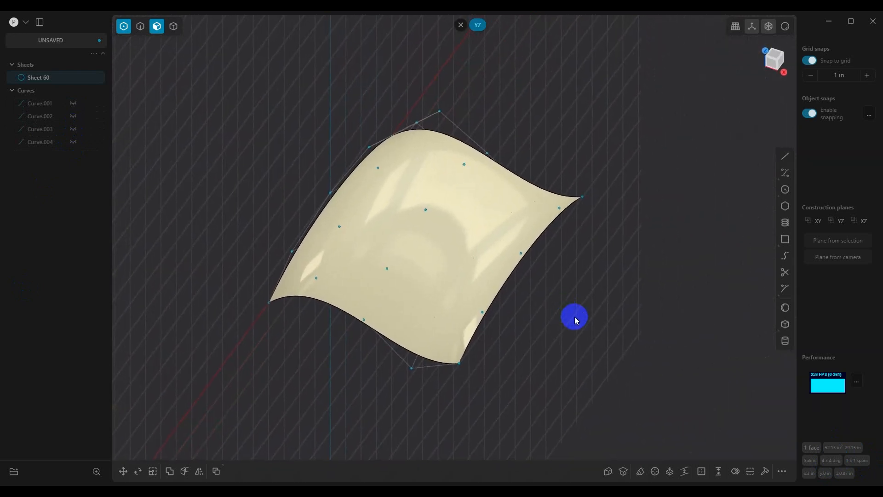
text(fRaise)
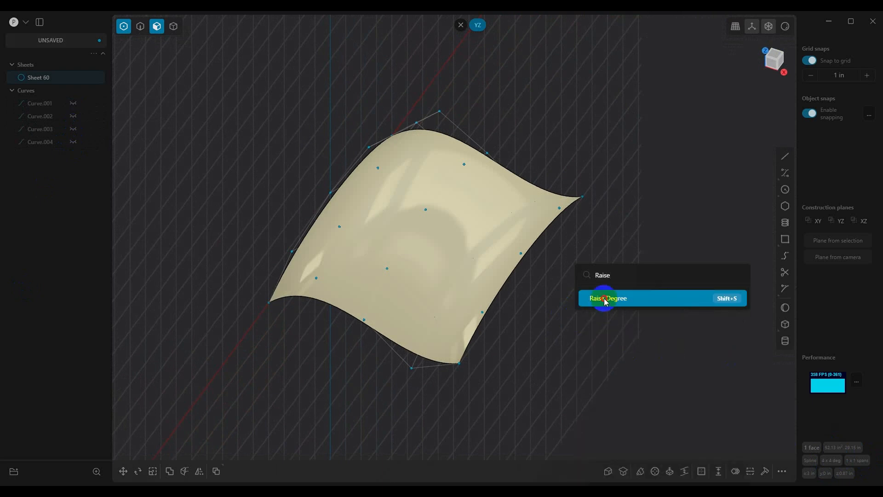
click(606, 299)
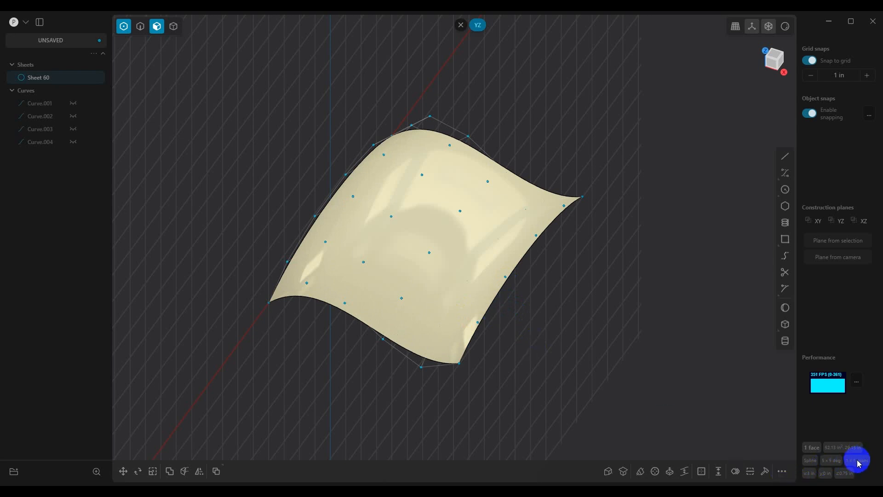
- Move the row of control points just inside the sheet's right-hand edge by -1 in along Z
middle_drag(535, 359, 555, 318)
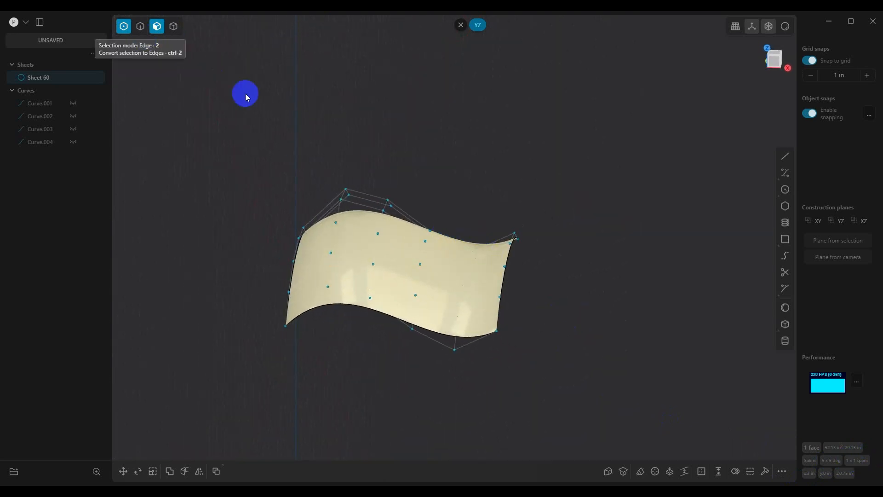
drag(441, 198, 488, 386)
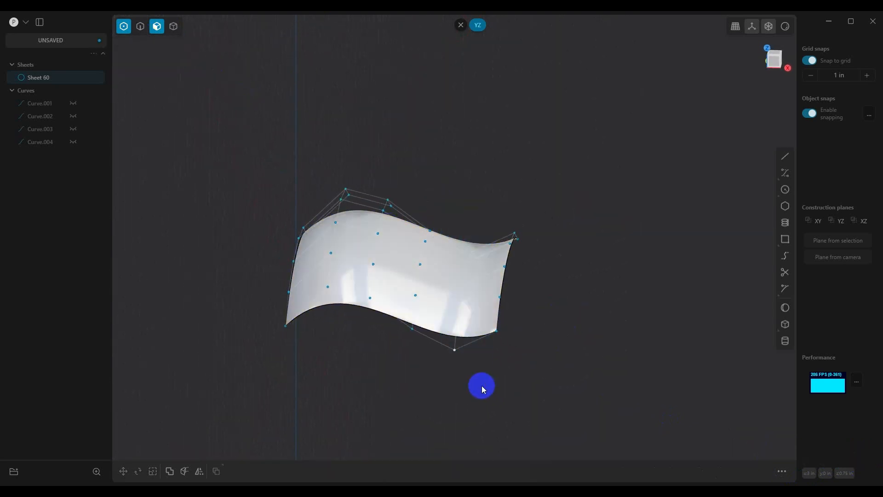
key(g)
drag(465, 256, 455, 299)
middle_drag(611, 232, 572, 277)
shift+middle_drag(591, 247, 575, 332)
- Check the reshaped surface with zebra-stripe shading, then restore the glossy light-gray shading and accept the control-point move
click(786, 26)
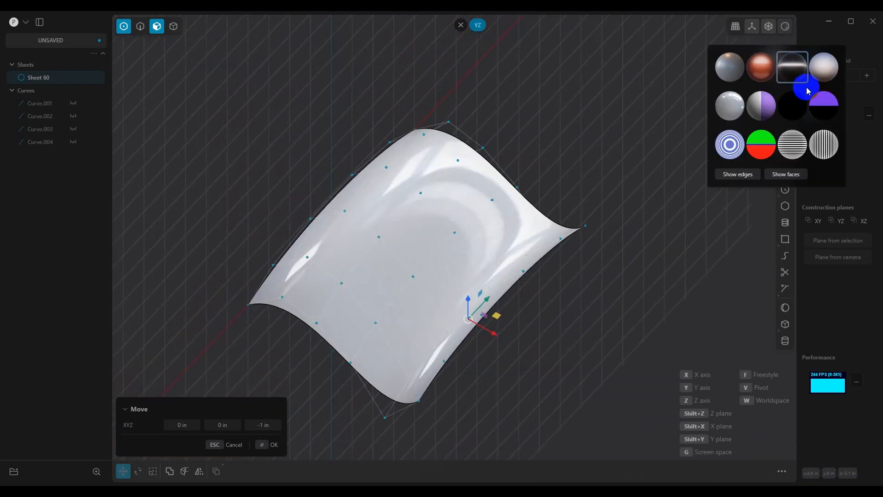
click(795, 143)
middle_drag(660, 206, 762, 69)
click(785, 25)
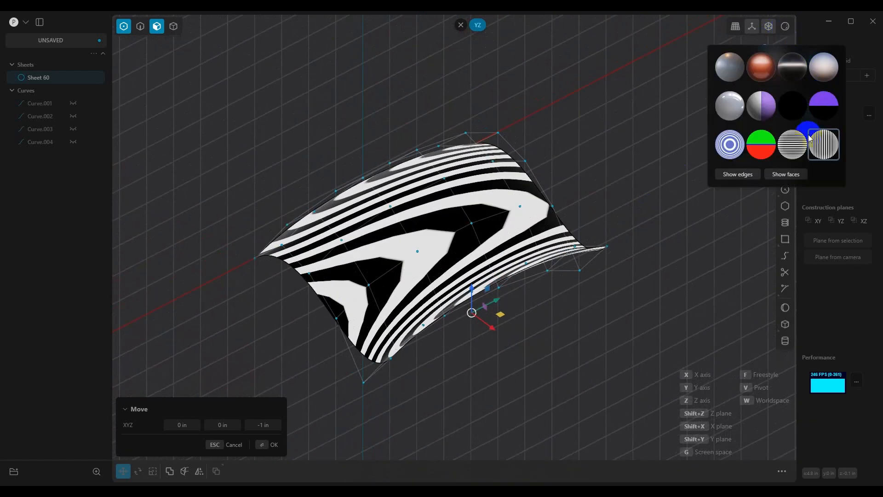
click(736, 115)
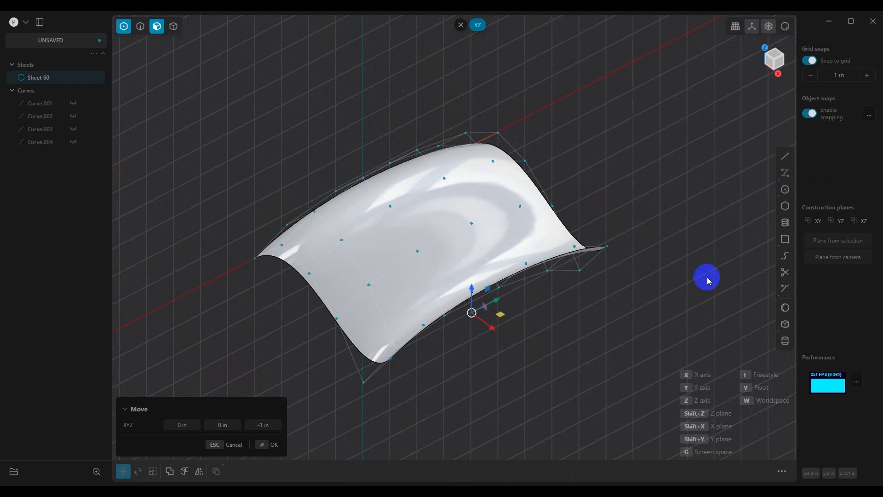
click(268, 445)
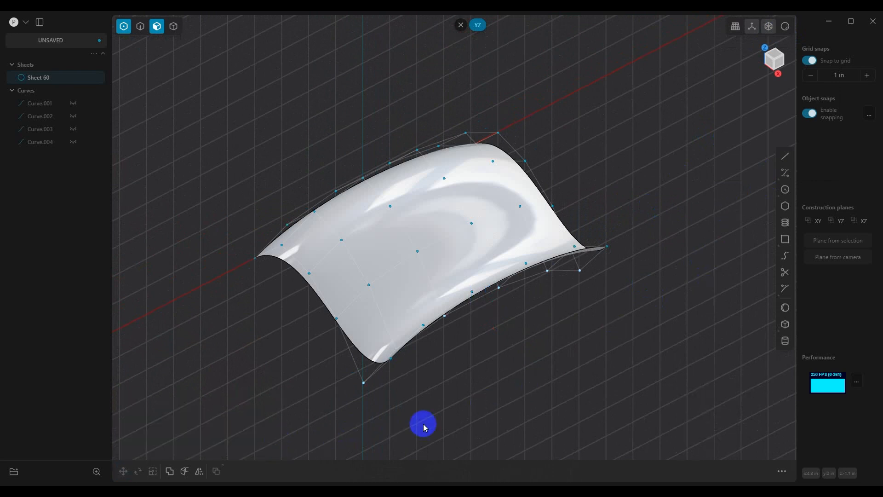